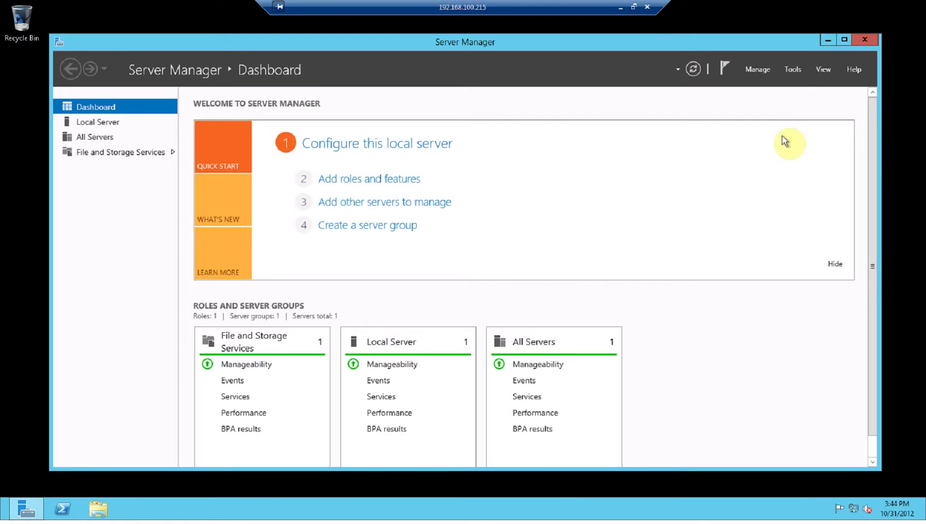
Step: Start adding roles and features with a role-based installation on the Windows Server 2012 Standard server from the server pool
click(383, 184)
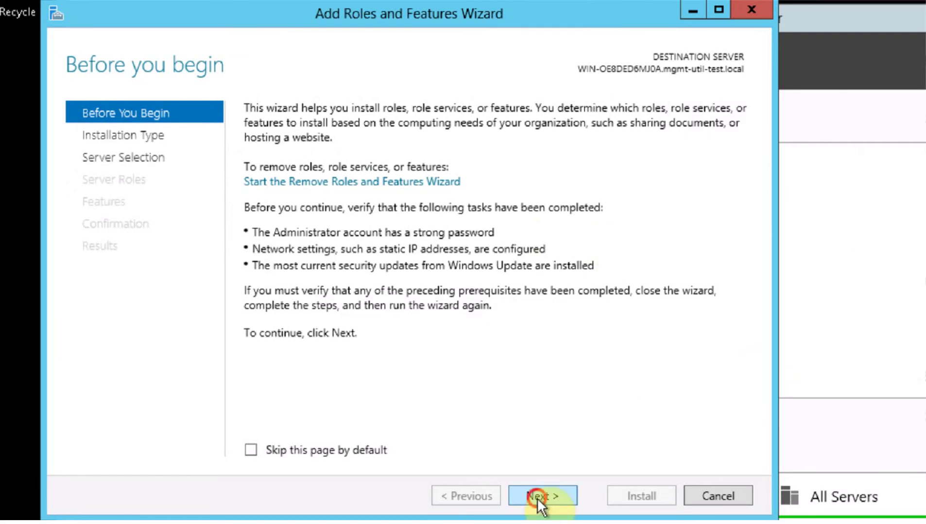
click(540, 497)
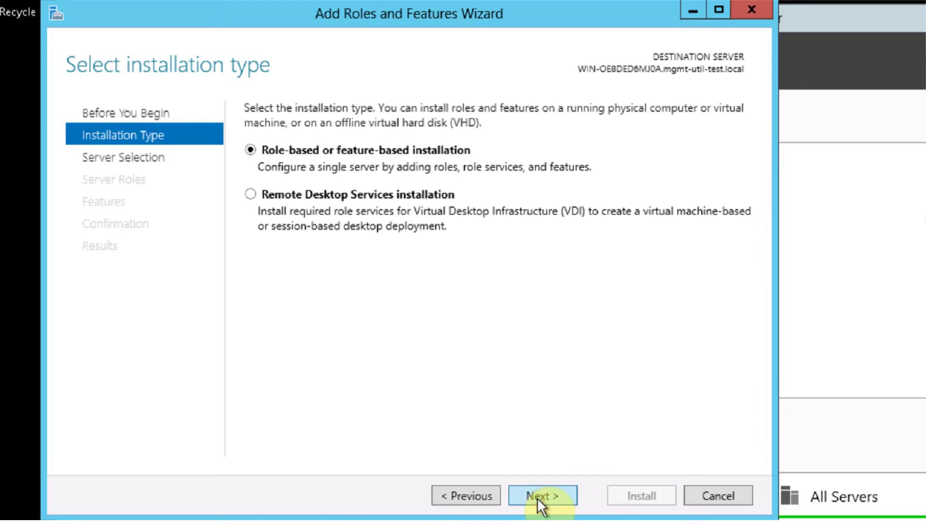
click(536, 497)
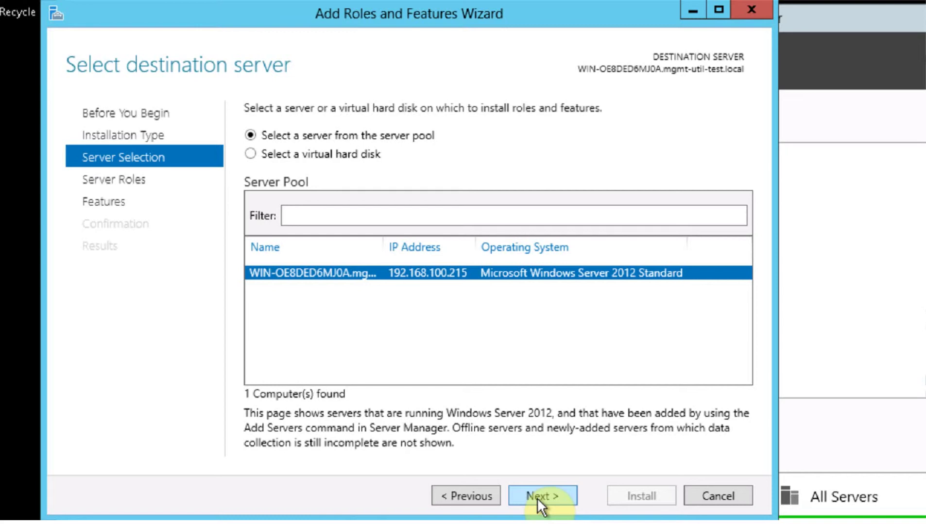
click(536, 497)
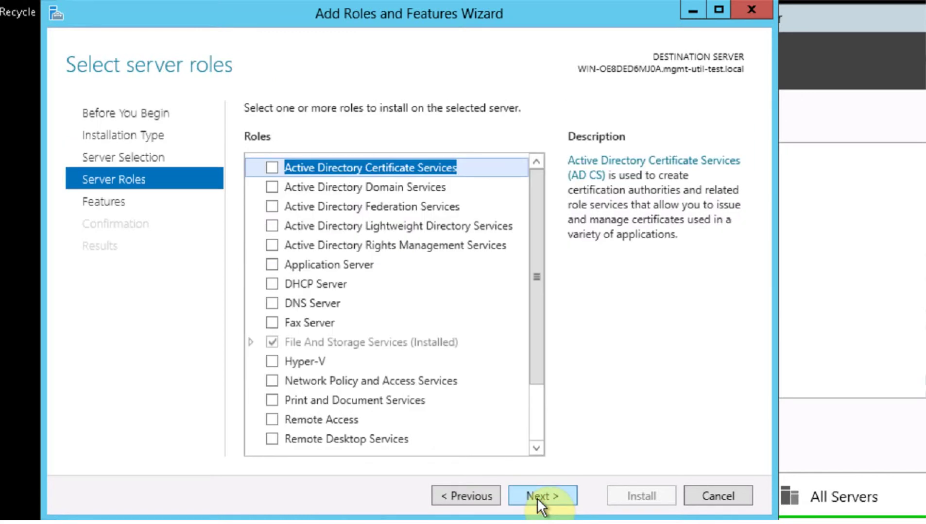
Step: Select the Application Server and Web Server (IIS) roles, including the IIS management tools, and continue to the features
click(271, 265)
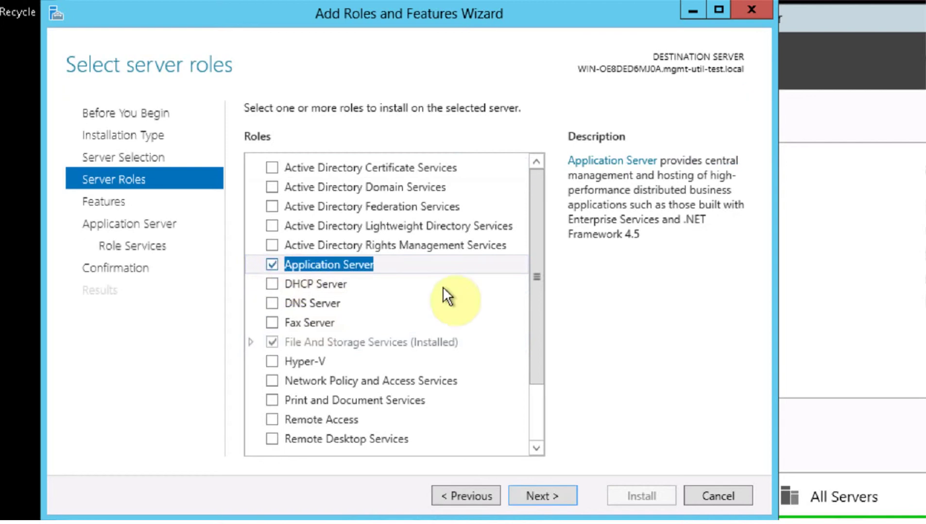
drag(534, 263, 534, 391)
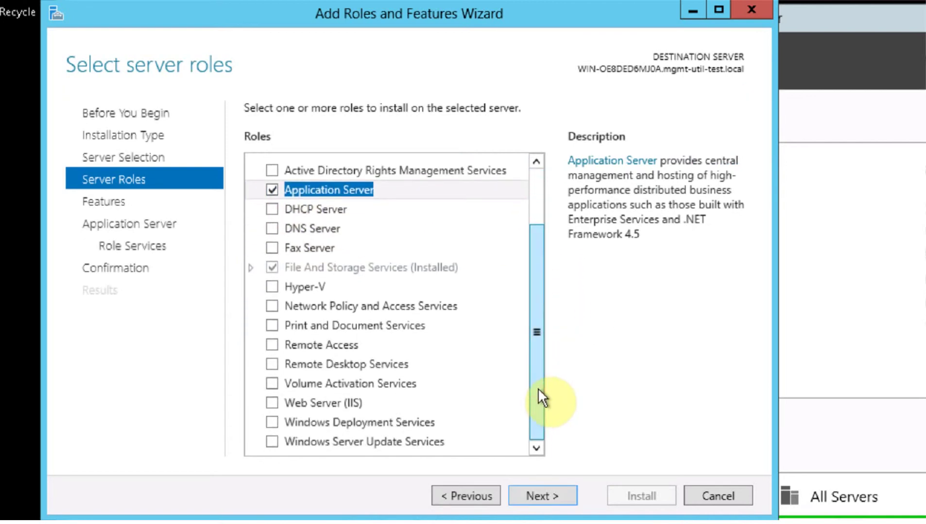
click(273, 404)
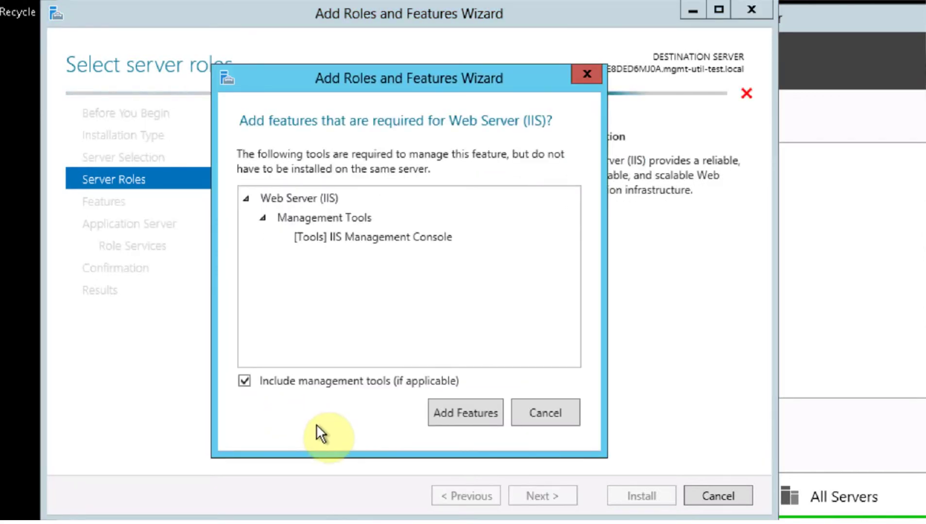
click(451, 414)
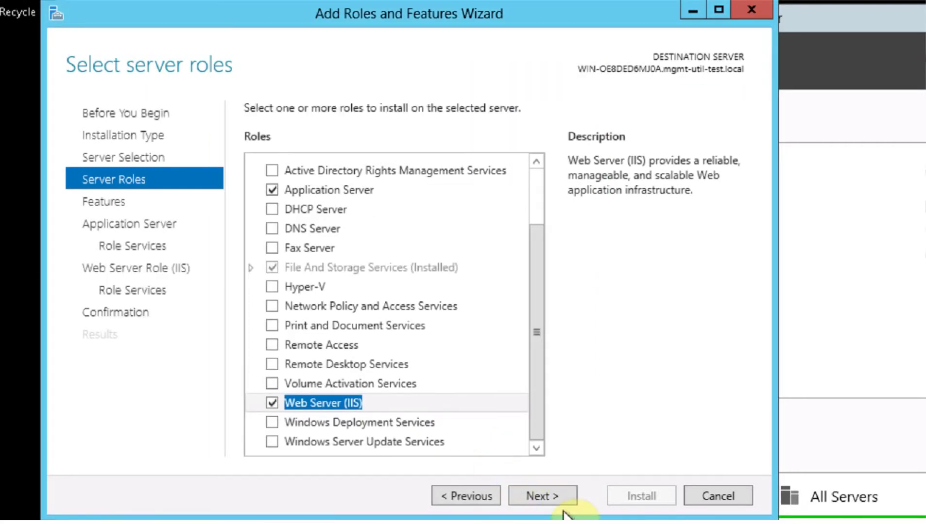
click(552, 495)
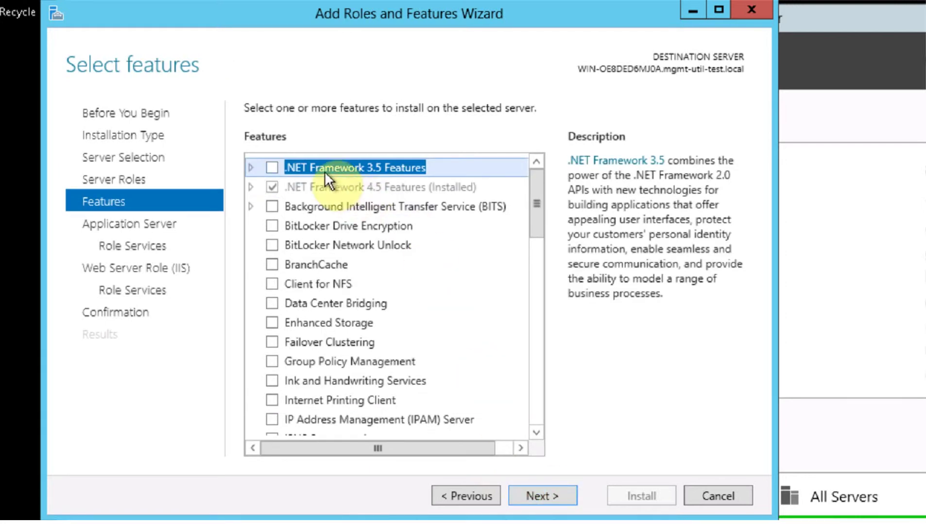
Step: Select .NET Framework 3.5 Features and continue to the Application Server role services
click(271, 167)
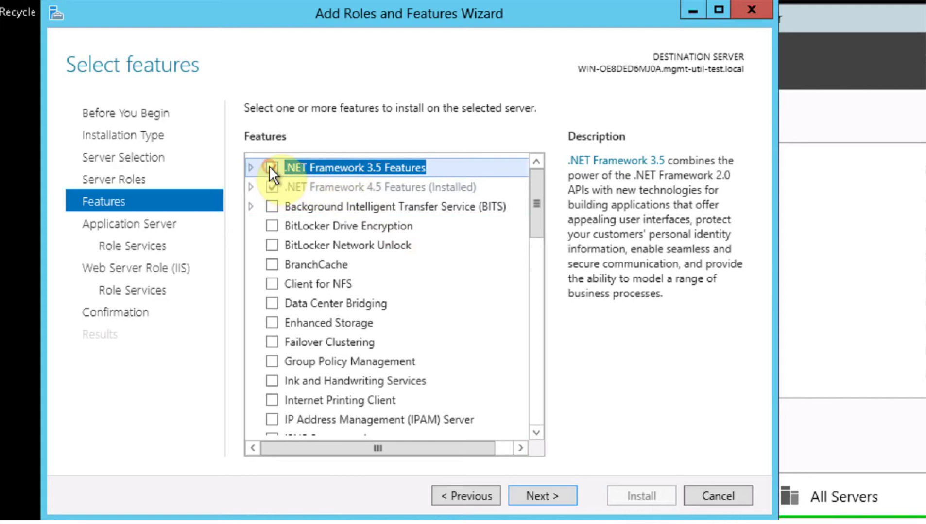
click(554, 493)
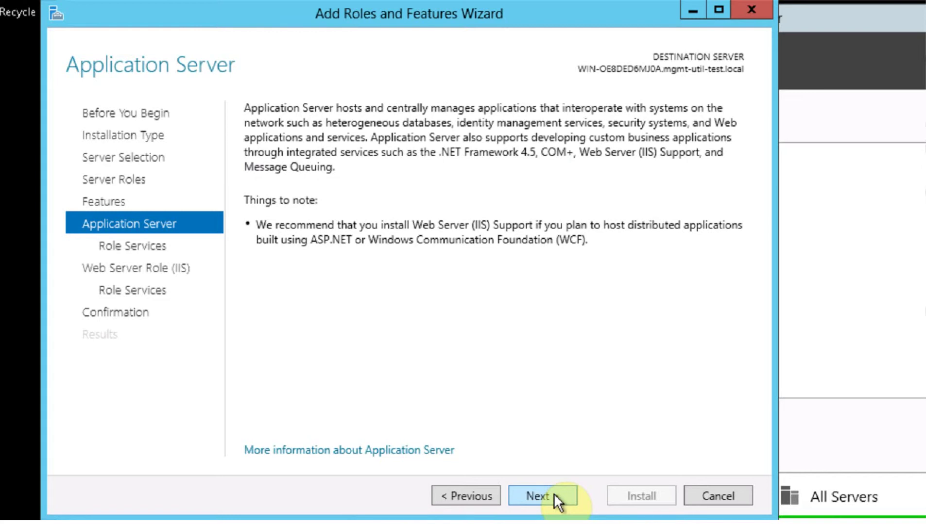
click(555, 493)
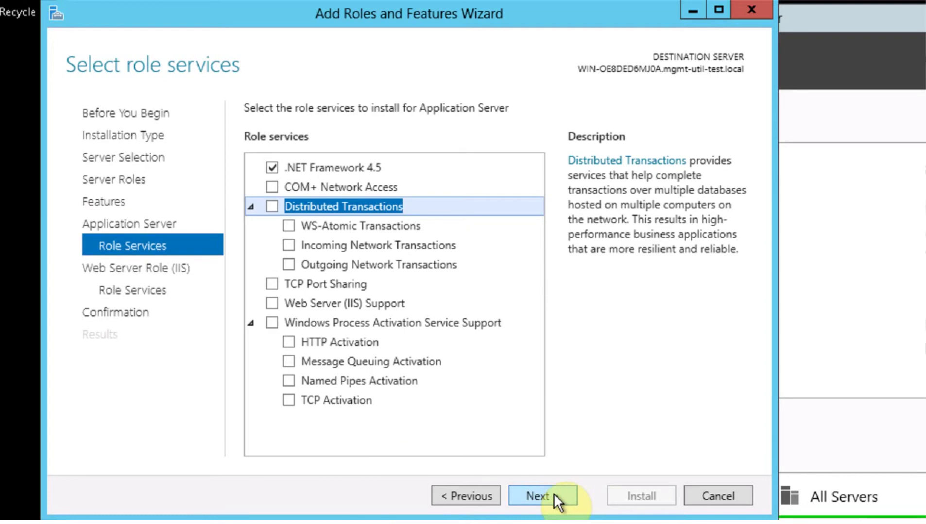
Step: Add Web Server (IIS) Support with its required features to Application Server and continue to the Web Server (IIS) role services
click(274, 303)
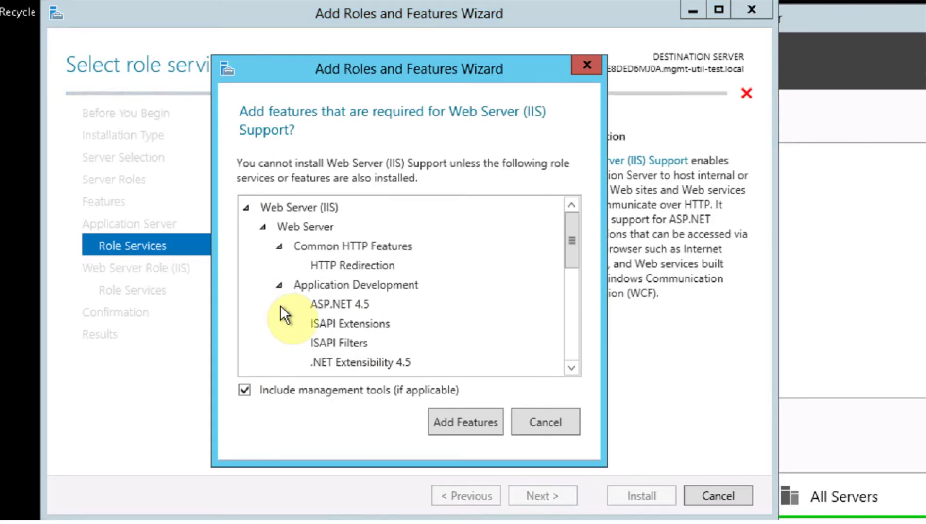
click(468, 419)
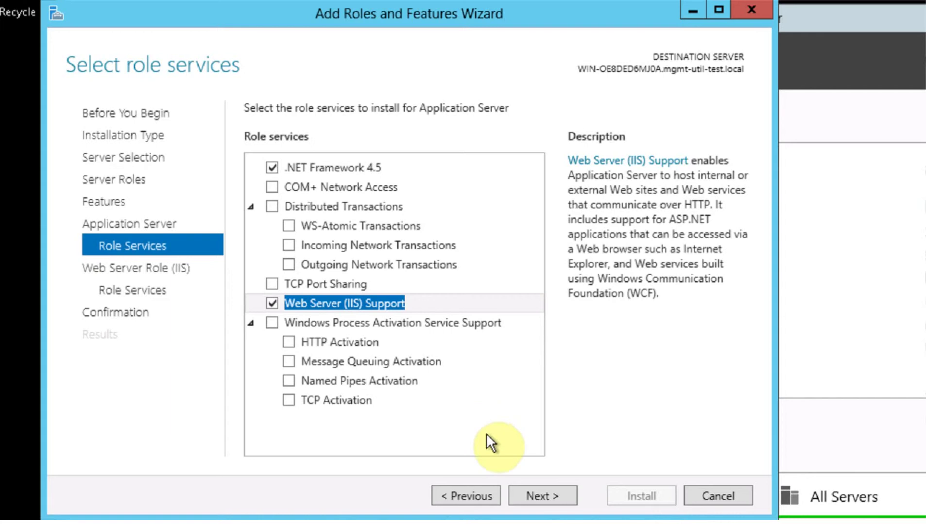
click(537, 497)
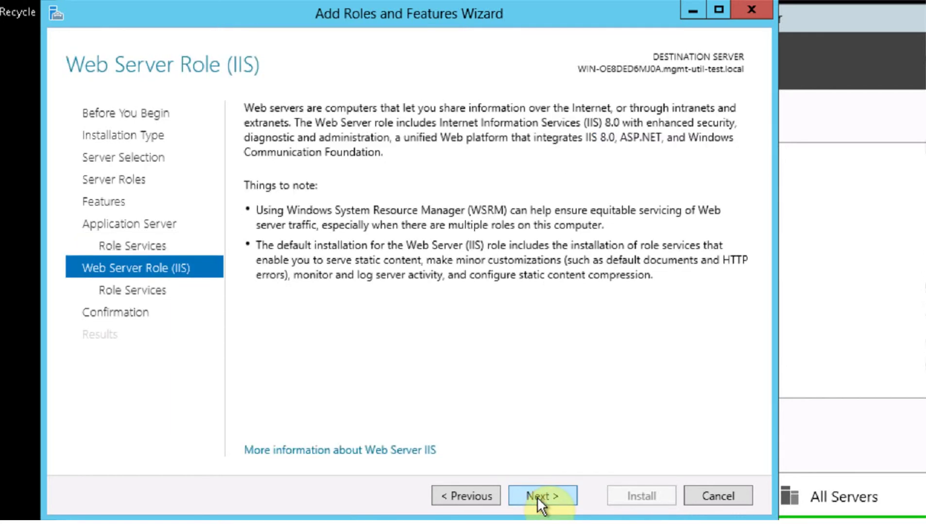
click(537, 497)
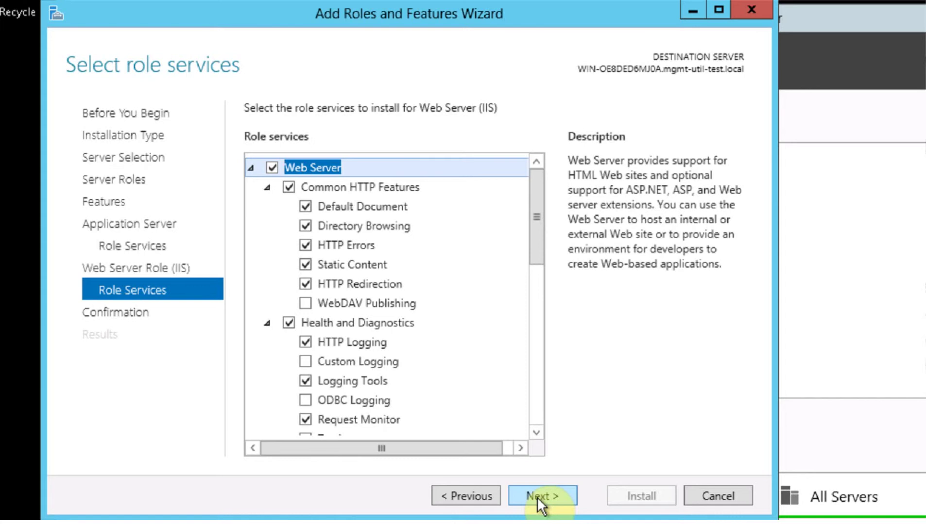
Step: Under Application Development, enable .NET Extensibility 3.5, Application Initialization, ASP, ASP.NET 3.5, CGI, Server Side Includes and WebSocket Protocol
drag(534, 242, 535, 328)
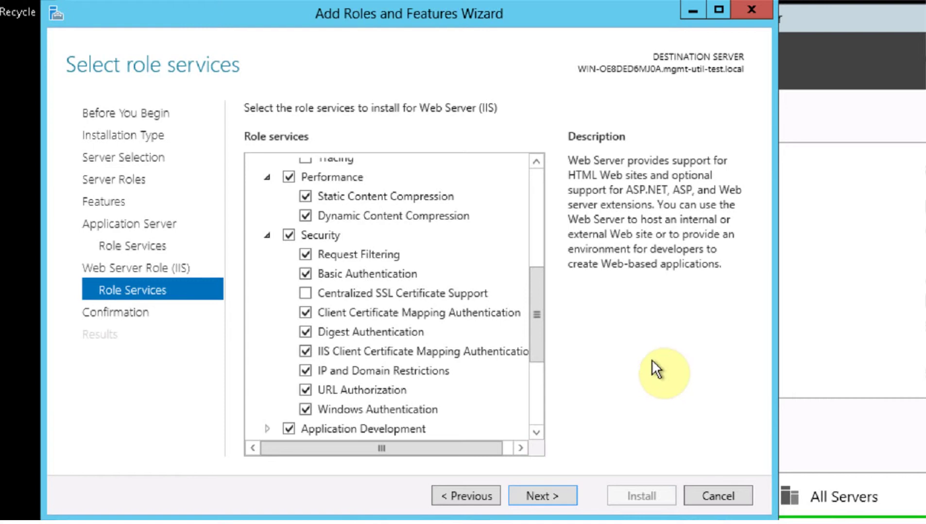
drag(537, 324, 531, 393)
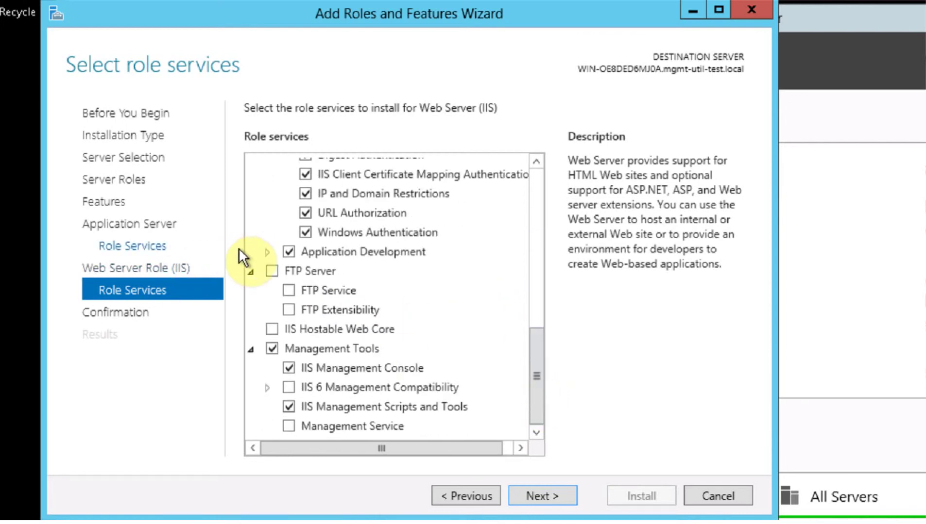
click(266, 254)
click(266, 254)
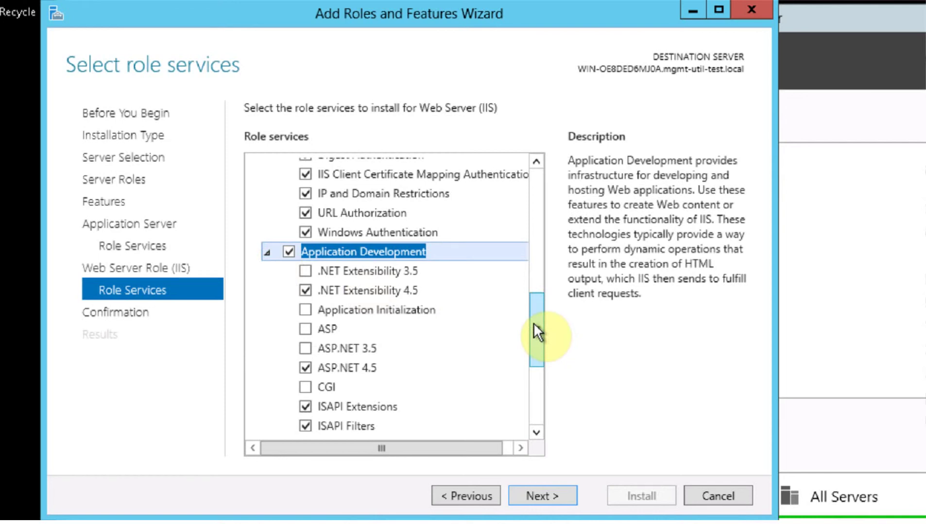
drag(532, 323, 535, 344)
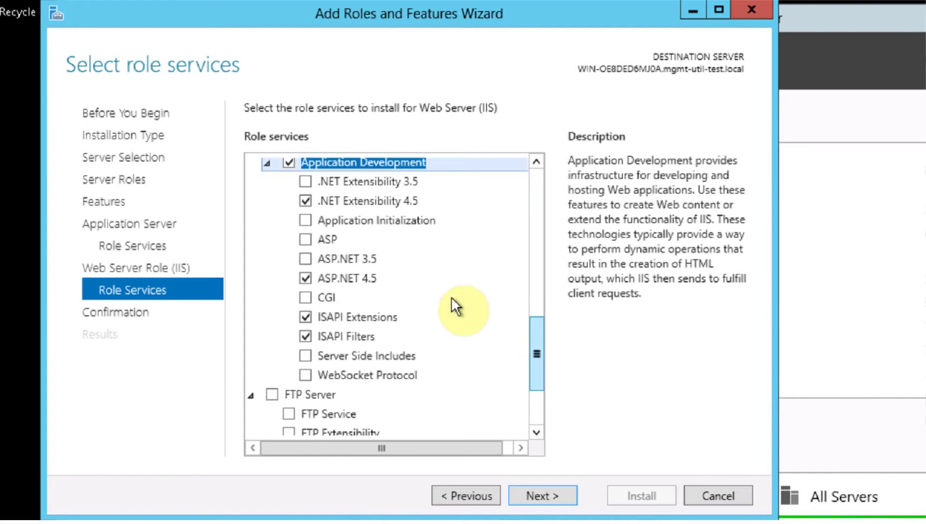
click(305, 181)
click(306, 221)
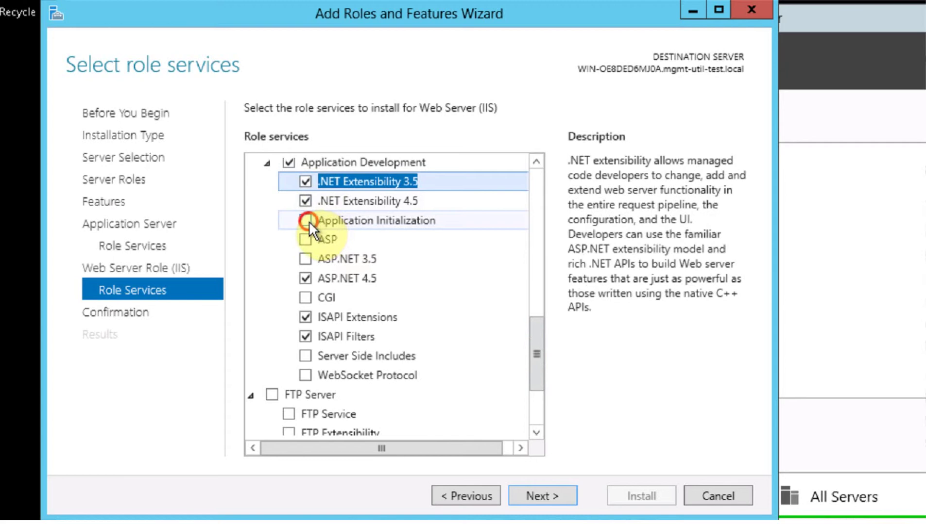
click(305, 240)
click(306, 258)
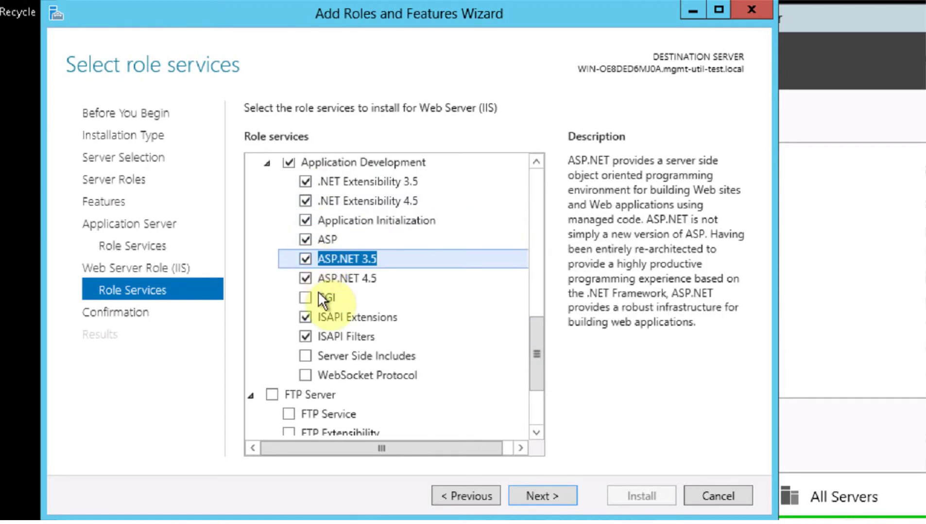
click(306, 298)
click(308, 353)
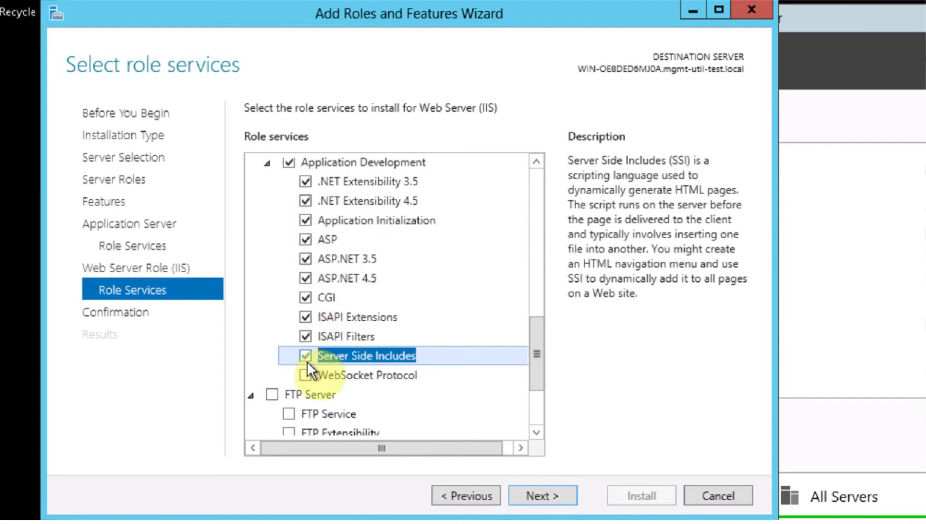
click(306, 372)
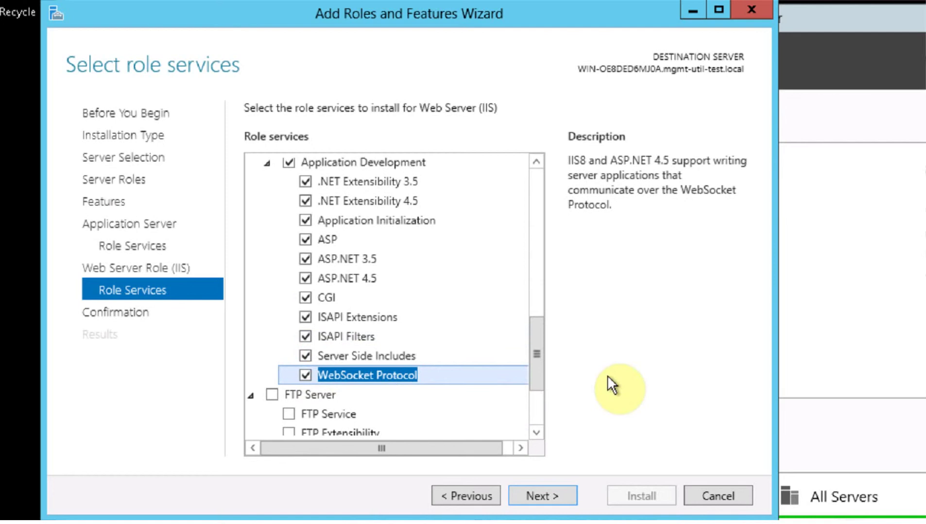
Step: Enable Management Service and IIS 6 Management Compatibility with its WMI Compatibility, Scripting Tools and Management Console, and continue to the confirmation
drag(538, 384, 539, 416)
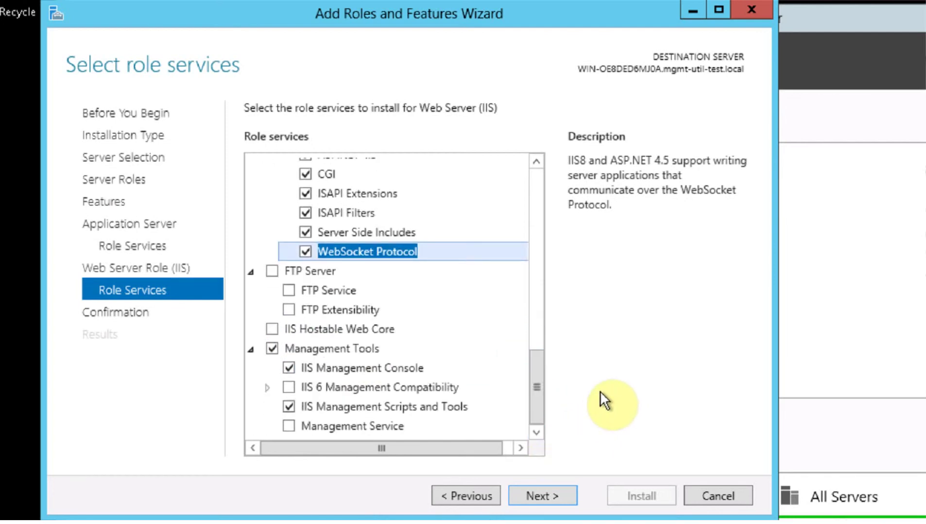
click(288, 387)
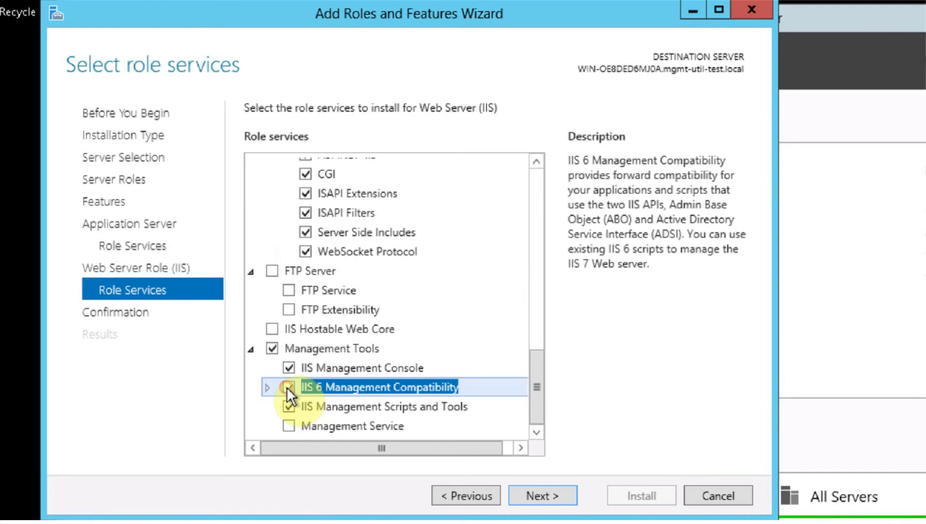
click(291, 427)
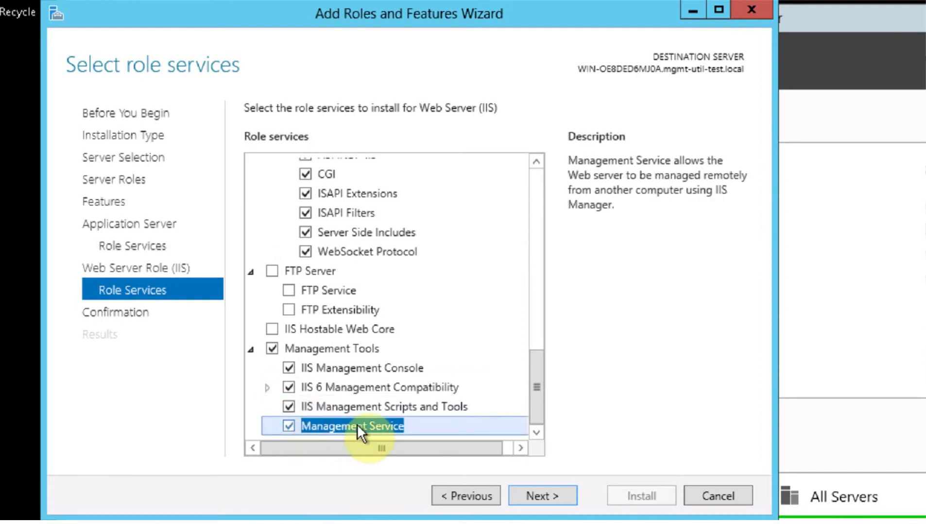
click(267, 388)
drag(536, 379, 536, 415)
click(305, 387)
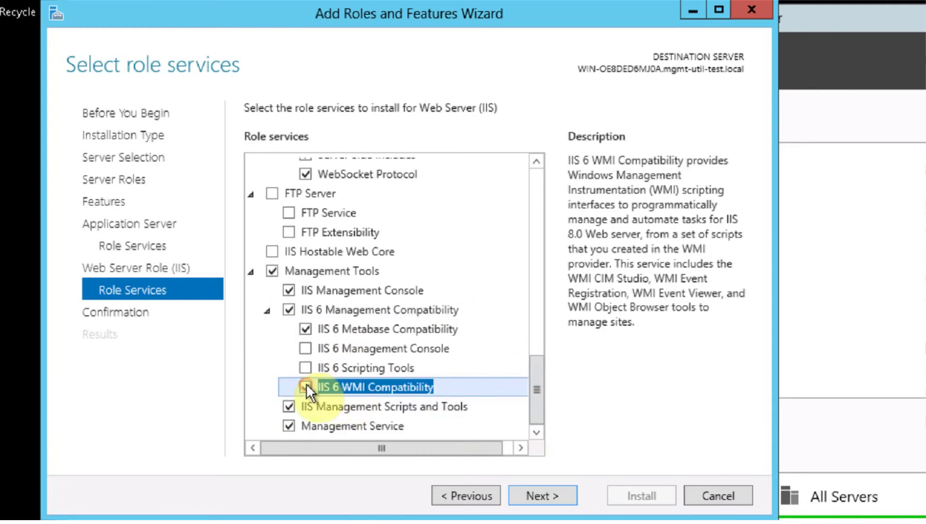
click(306, 368)
click(305, 349)
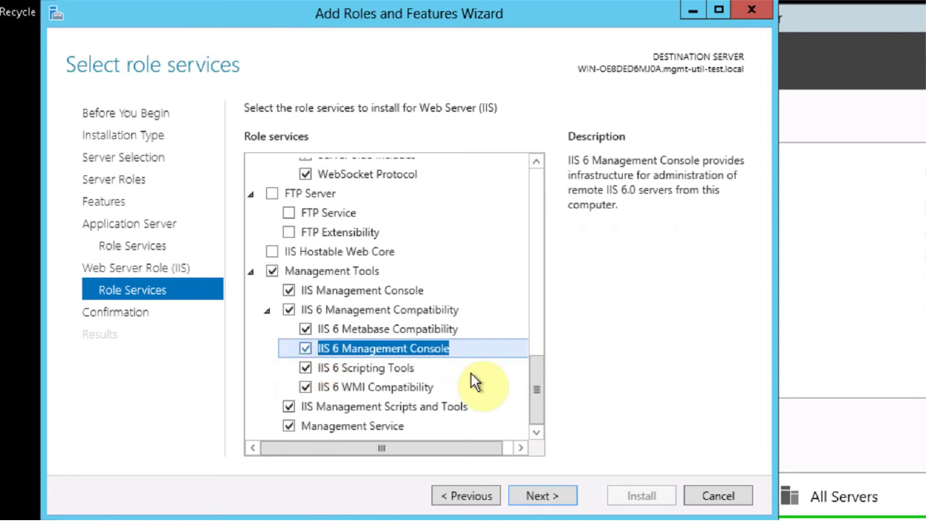
click(536, 497)
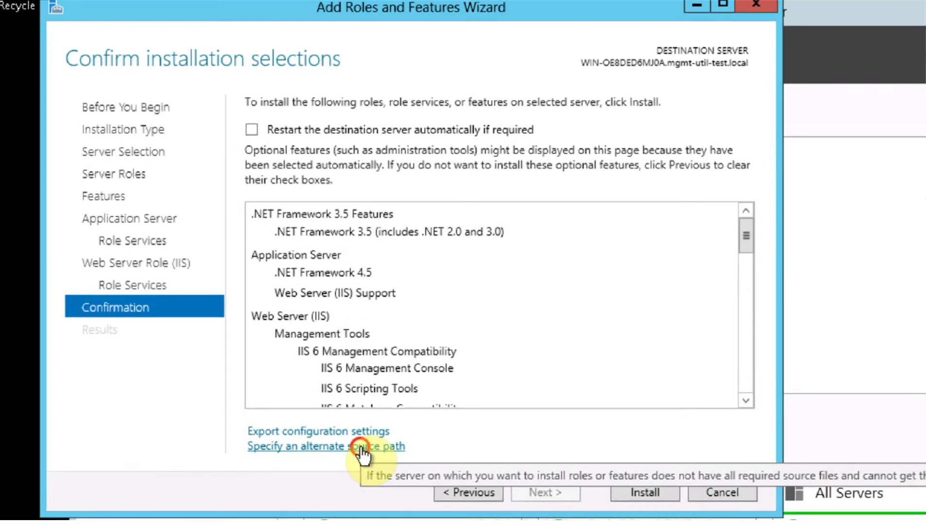
Step: Install the selected roles and features using C:\sxs as the alternate source path, and close the wizard once installation finishes
click(362, 452)
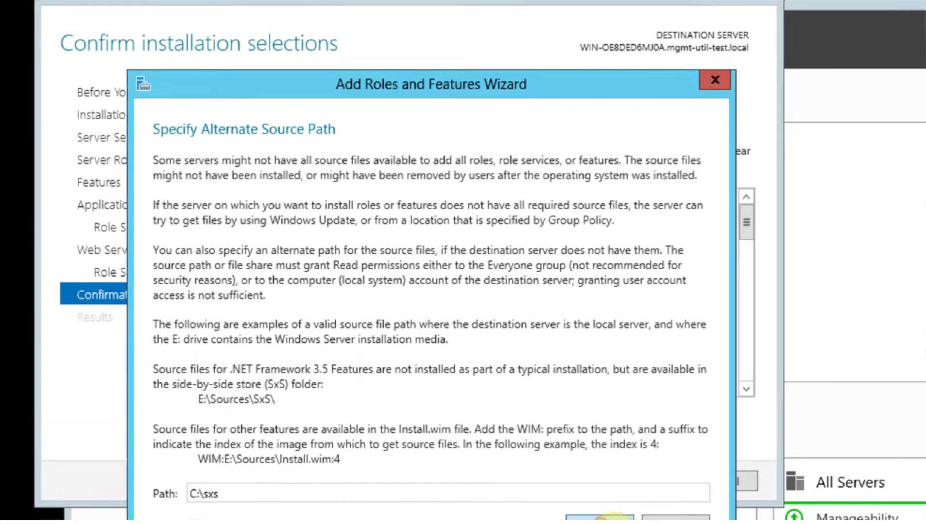
click(637, 486)
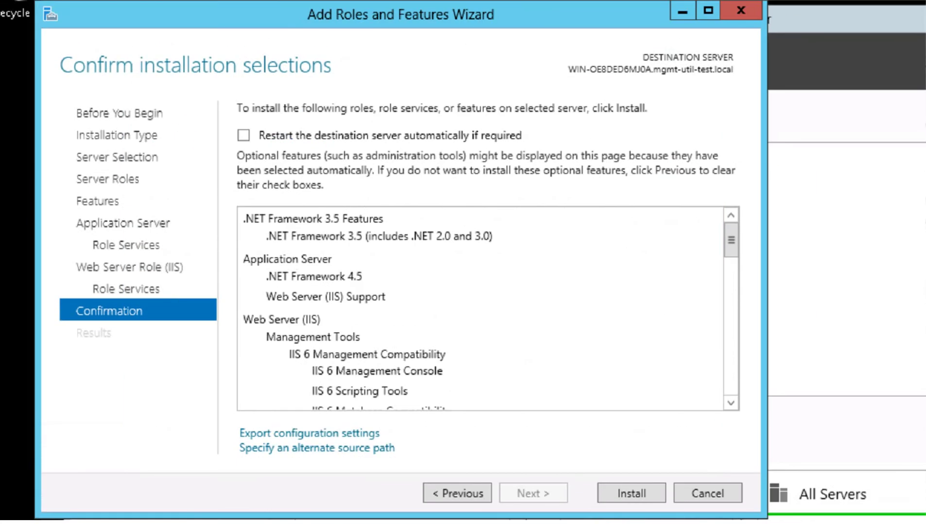
click(631, 495)
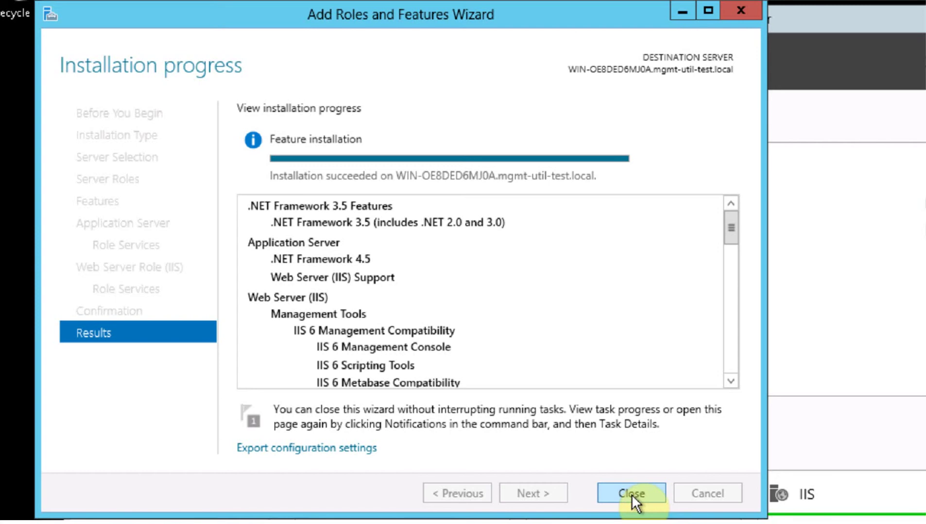
click(631, 494)
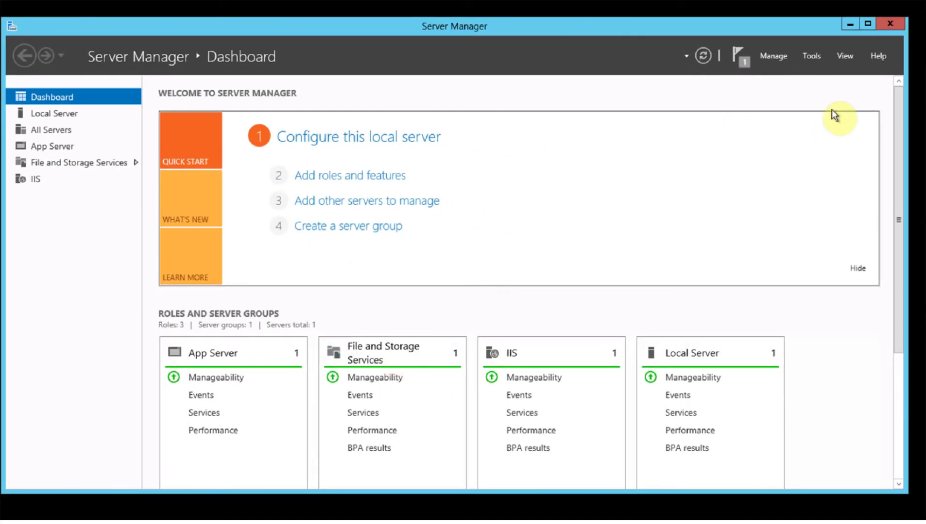
Step: Remove the Default Web Site from the server's sites in IIS Manager, and close IIS Manager and Server Manager
click(811, 56)
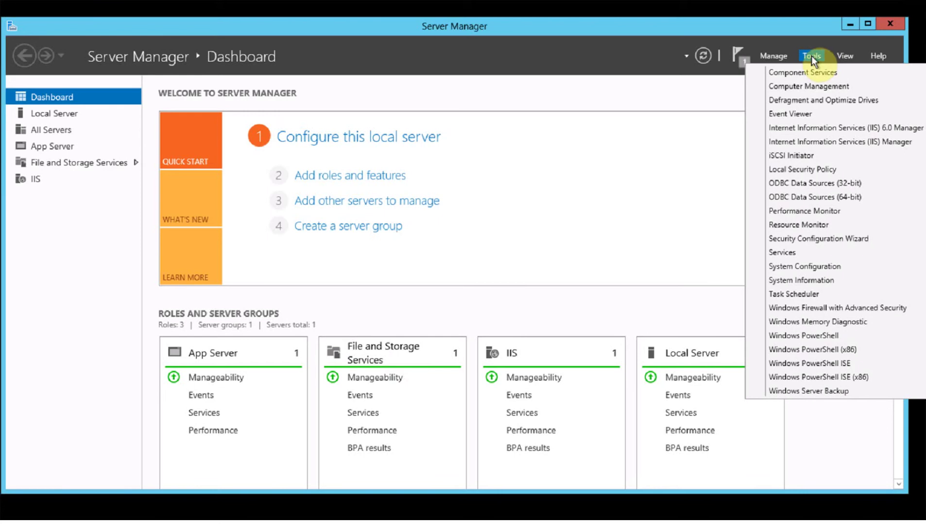
click(819, 142)
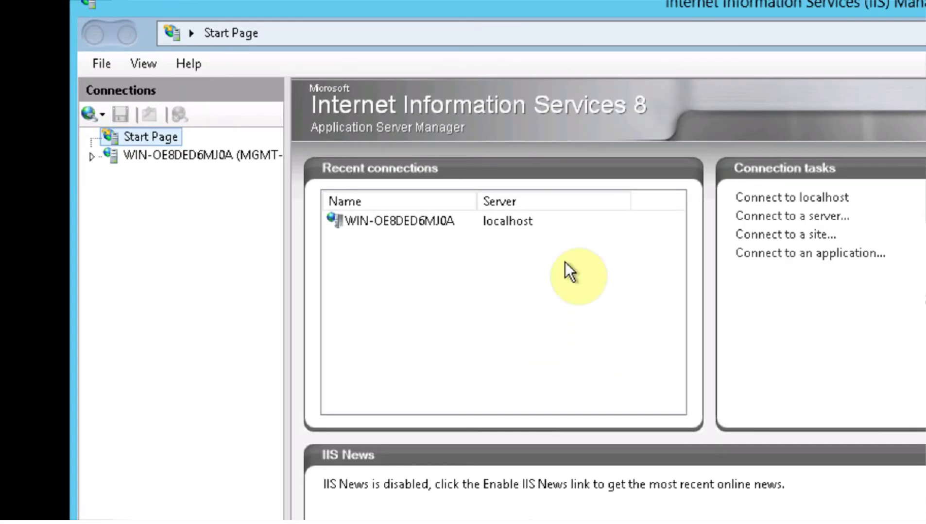
click(91, 157)
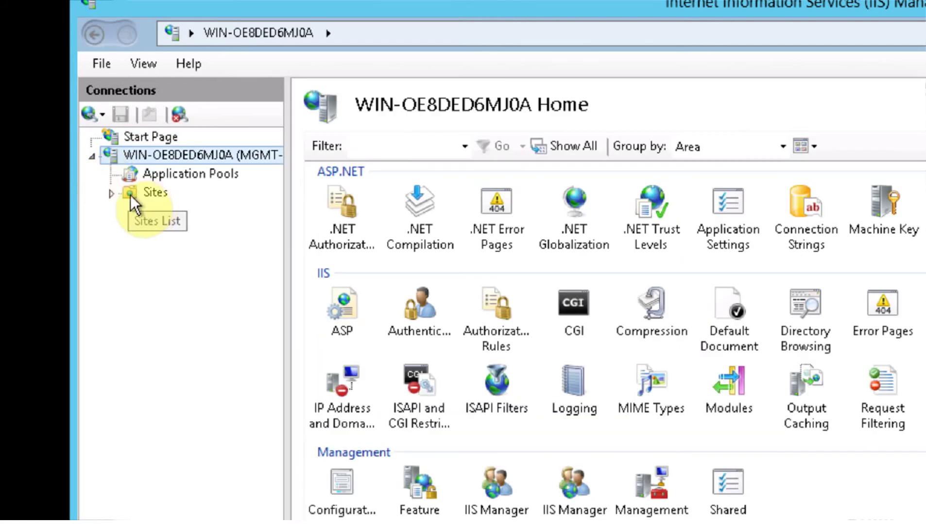
click(111, 195)
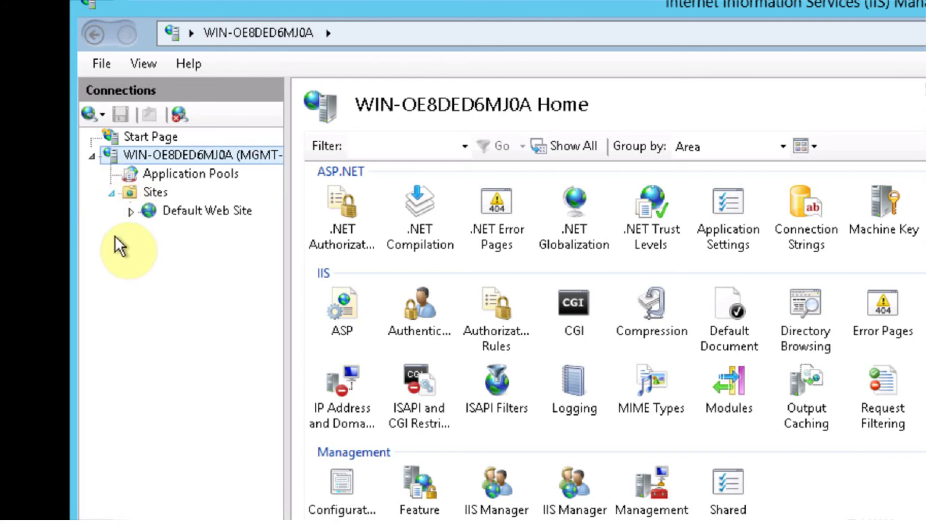
click(218, 212)
right_click(218, 211)
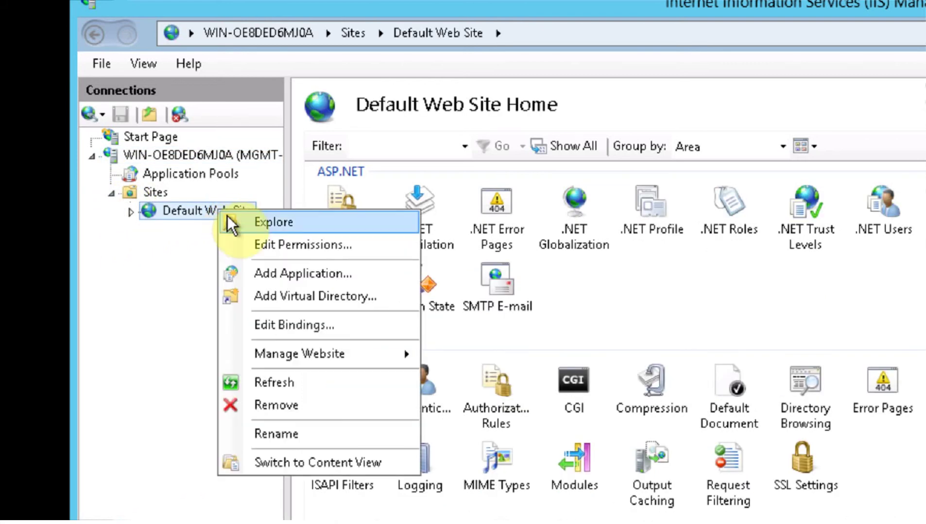
click(292, 404)
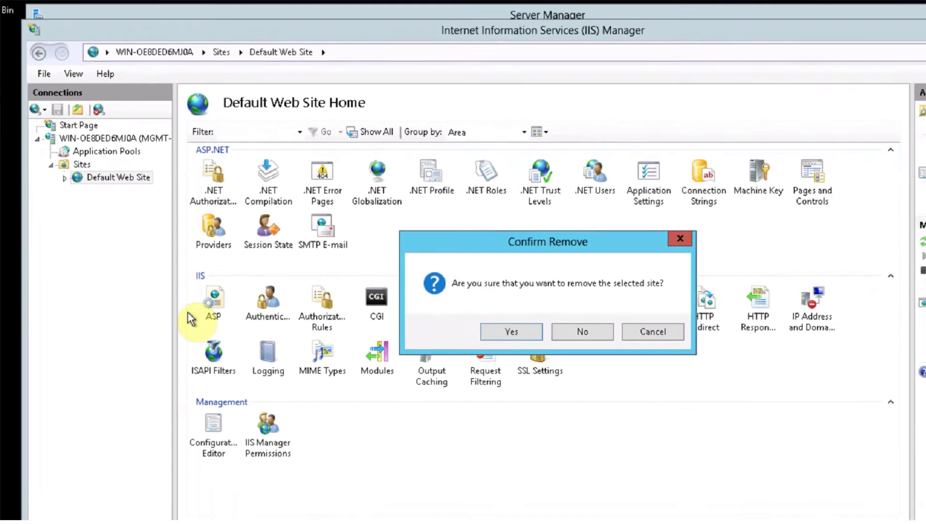
click(684, 398)
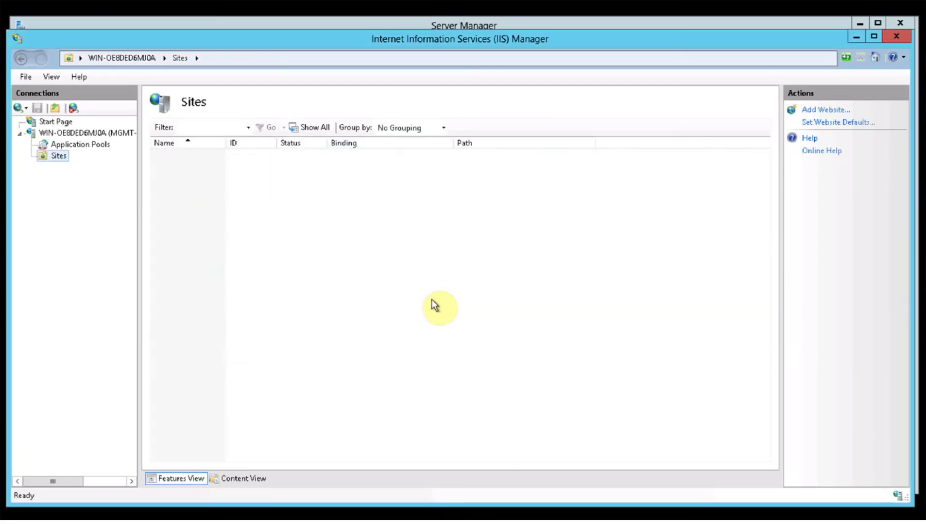
click(904, 36)
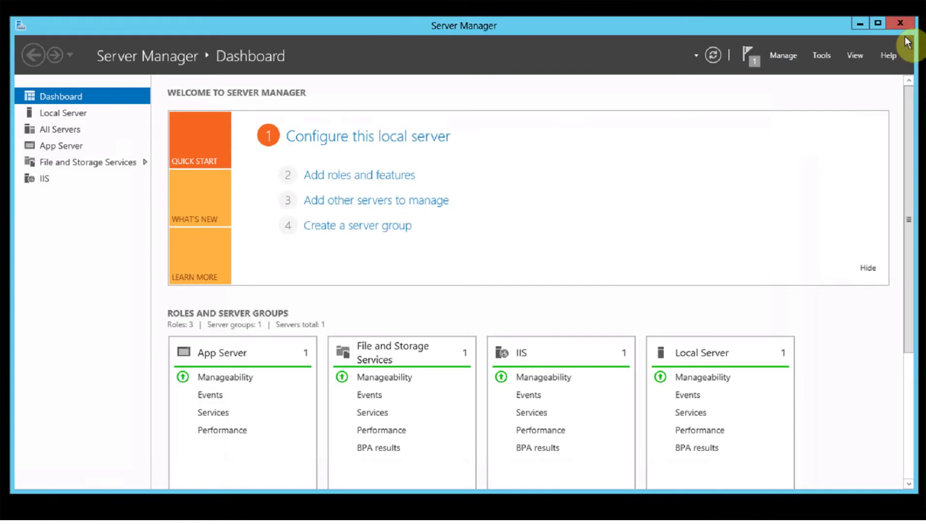
click(904, 25)
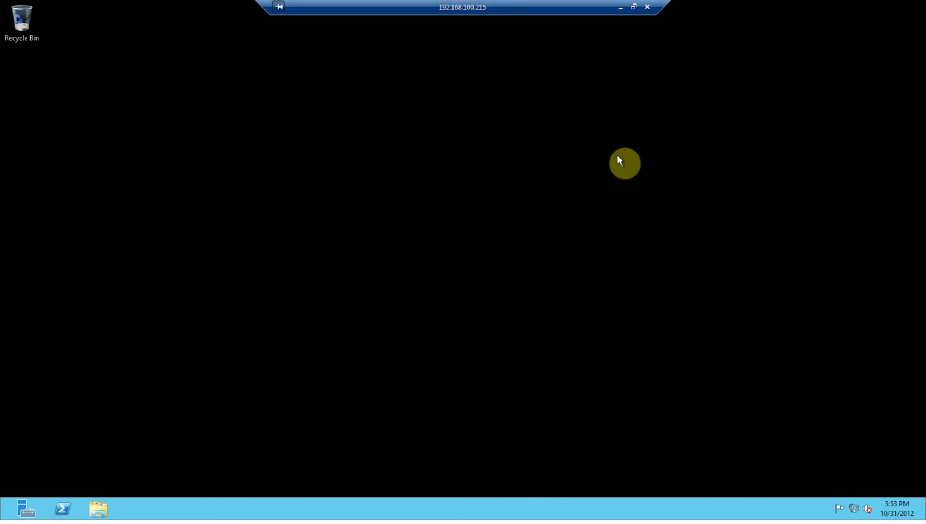
Step: Run the SQLEXPR_x64_ENU installer from the C:\install folder and close the folder window
click(98, 509)
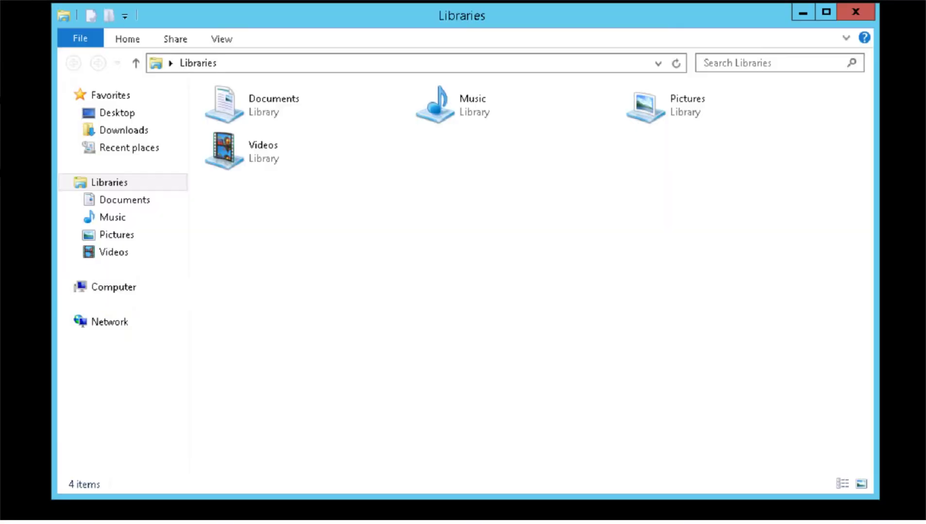
click(109, 287)
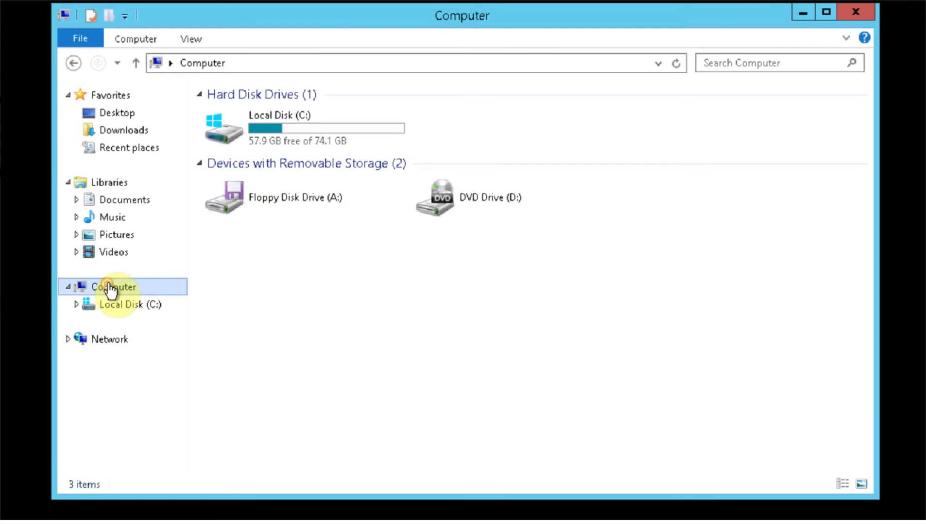
double_click(275, 131)
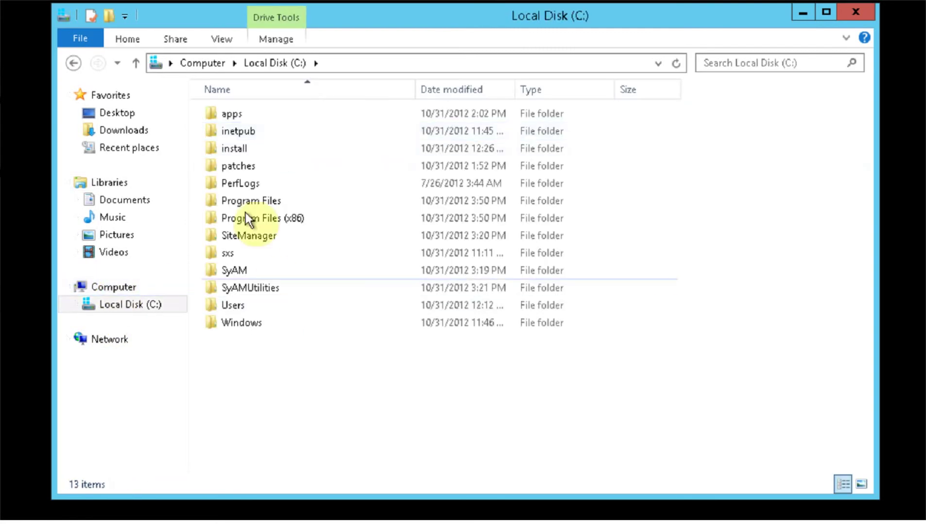
double_click(230, 146)
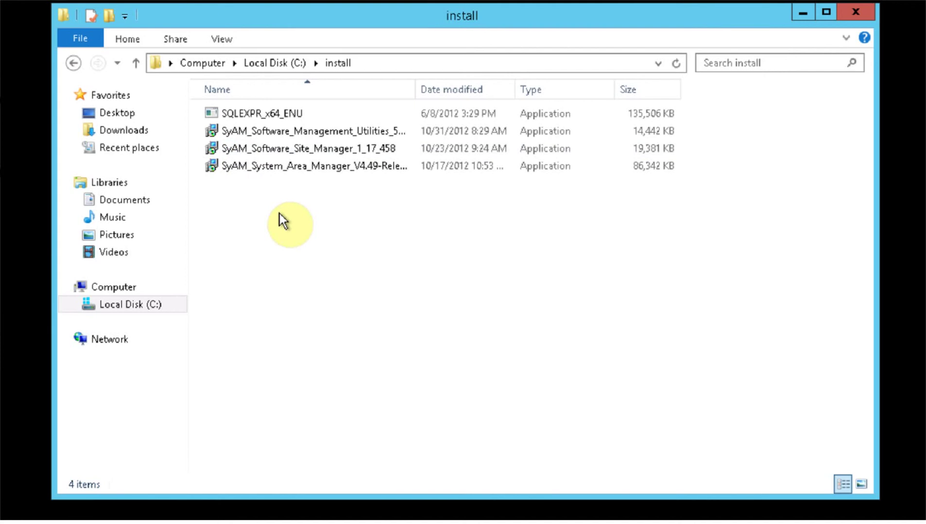
double_click(264, 114)
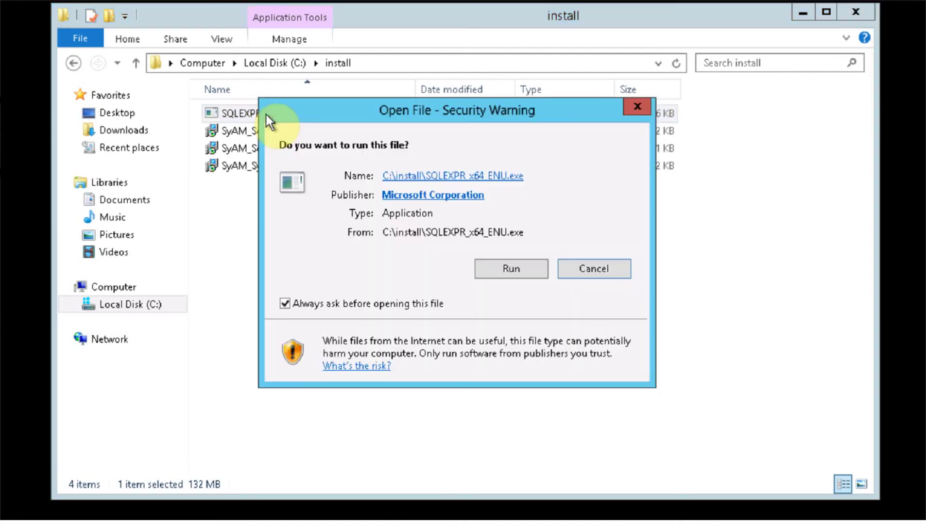
click(486, 270)
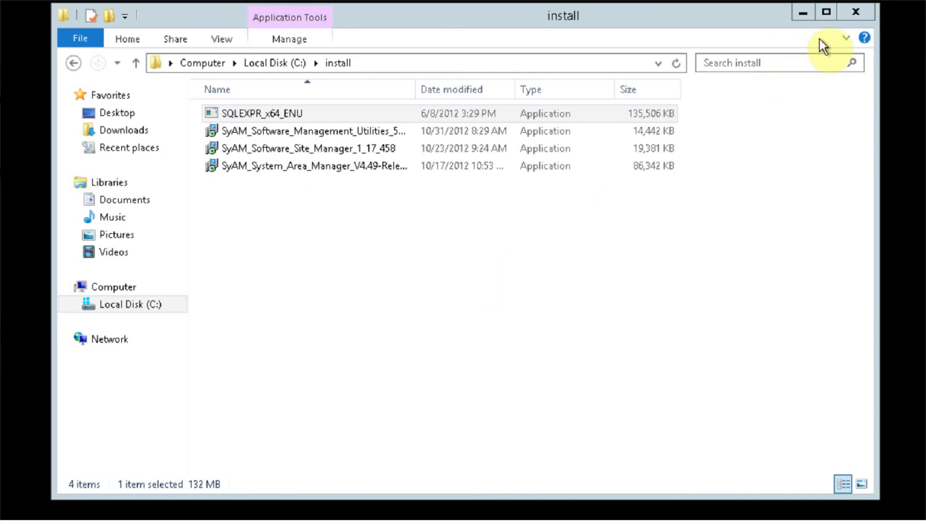
click(859, 13)
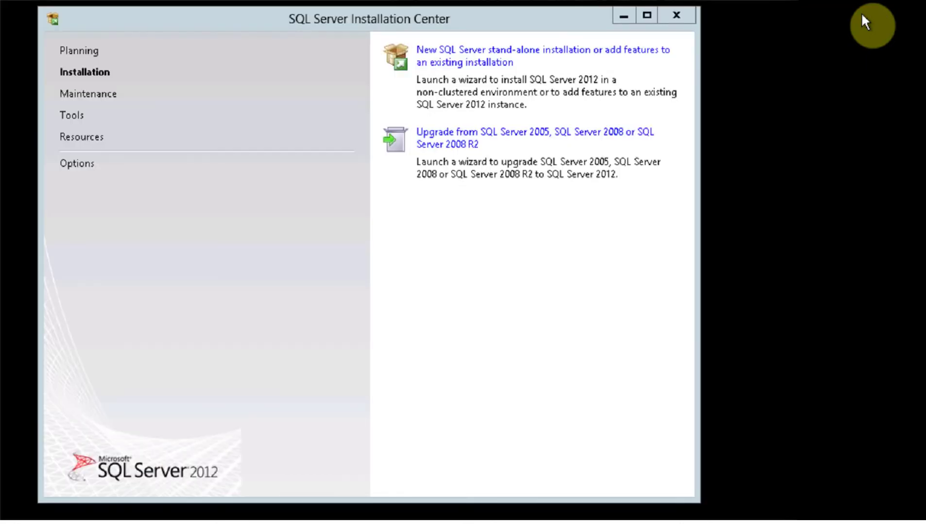
Step: Start a new stand-alone SQL Server installation, accepting the license terms and keeping the default features, SQLExpress named instance and service accounts, up to Database Engine Configuration
click(519, 52)
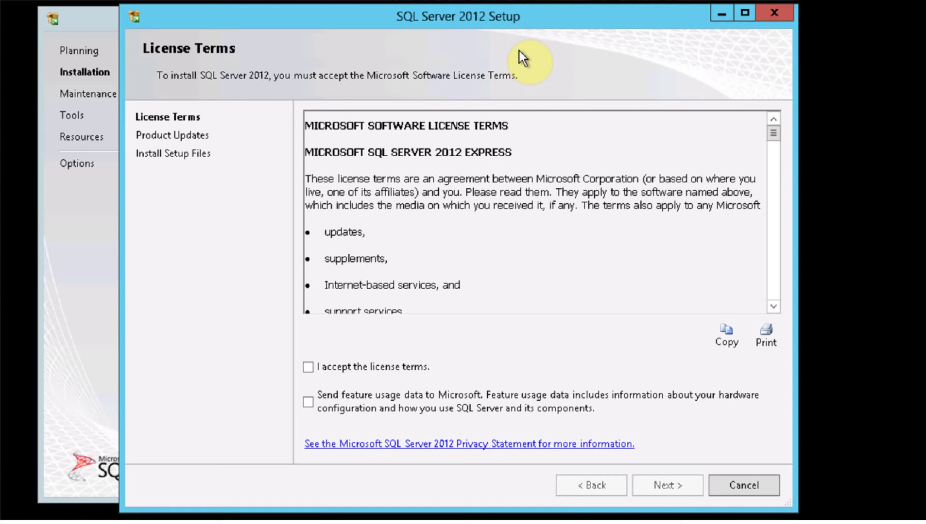
click(306, 368)
click(678, 489)
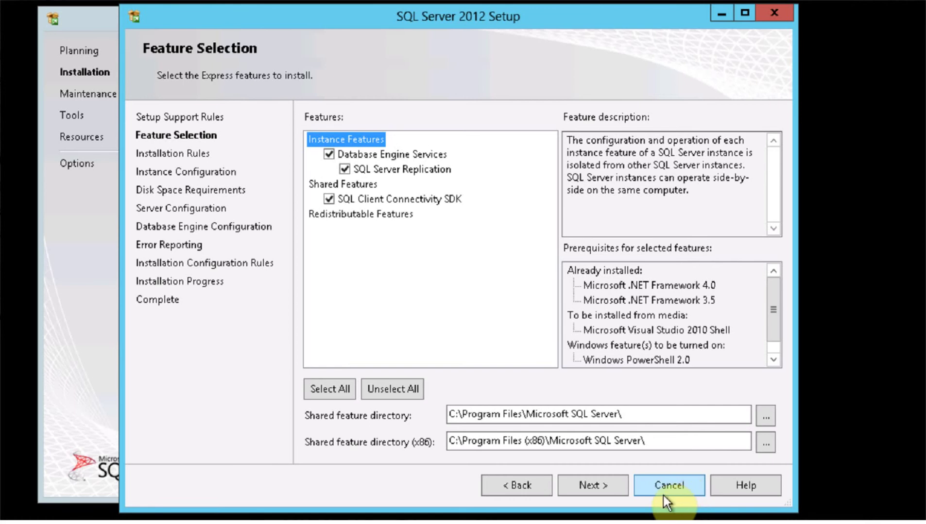
click(605, 490)
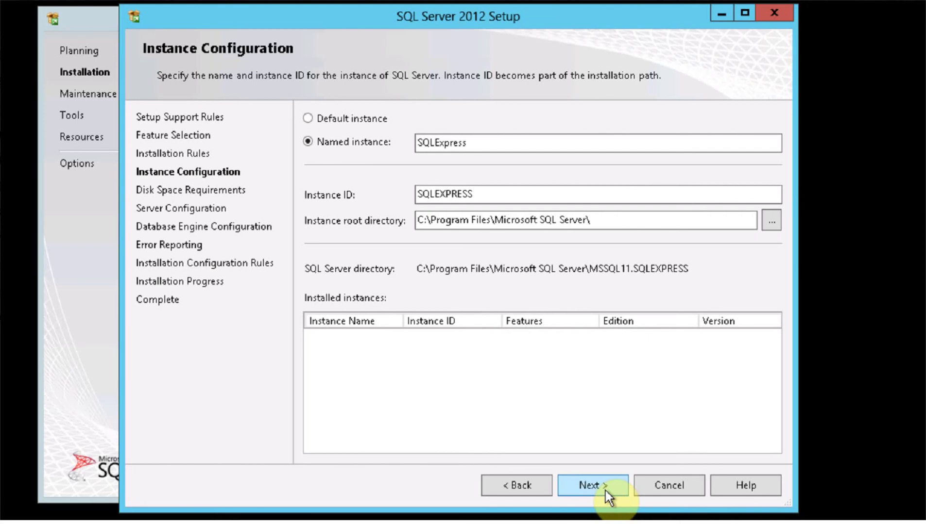
click(605, 491)
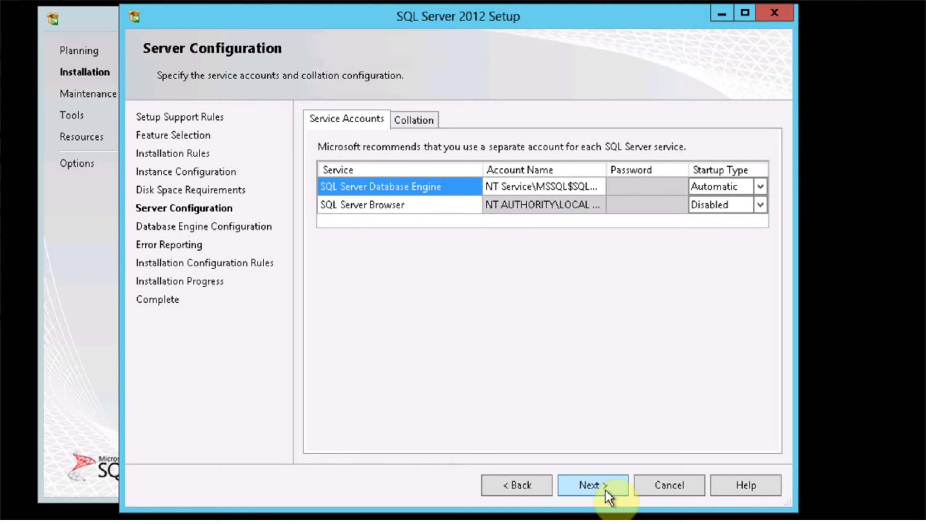
click(605, 490)
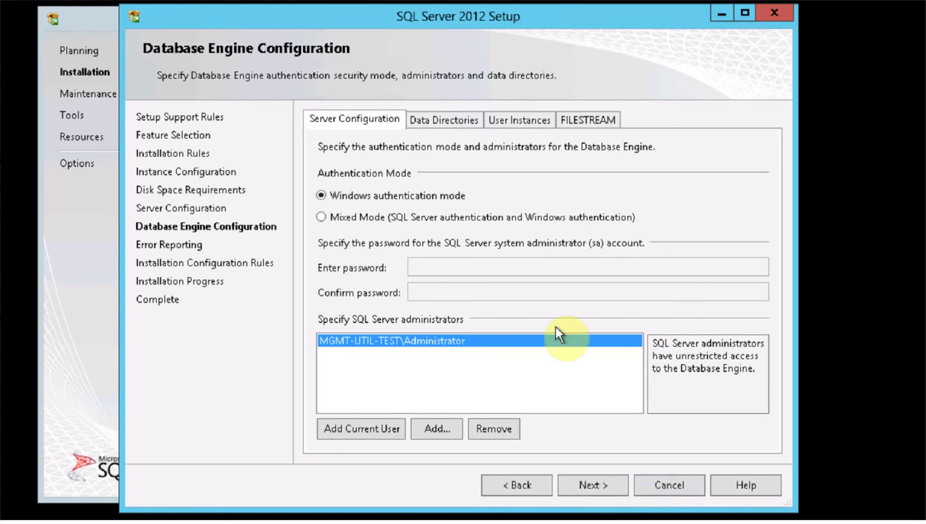
Step: Set the authentication mode to Mixed Mode and enter and confirm the password for the sa account
click(321, 218)
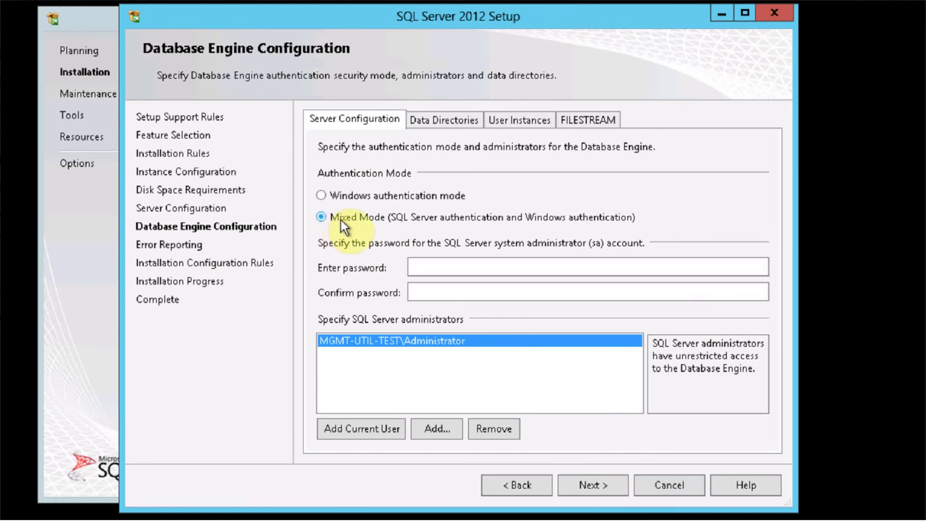
click(420, 263)
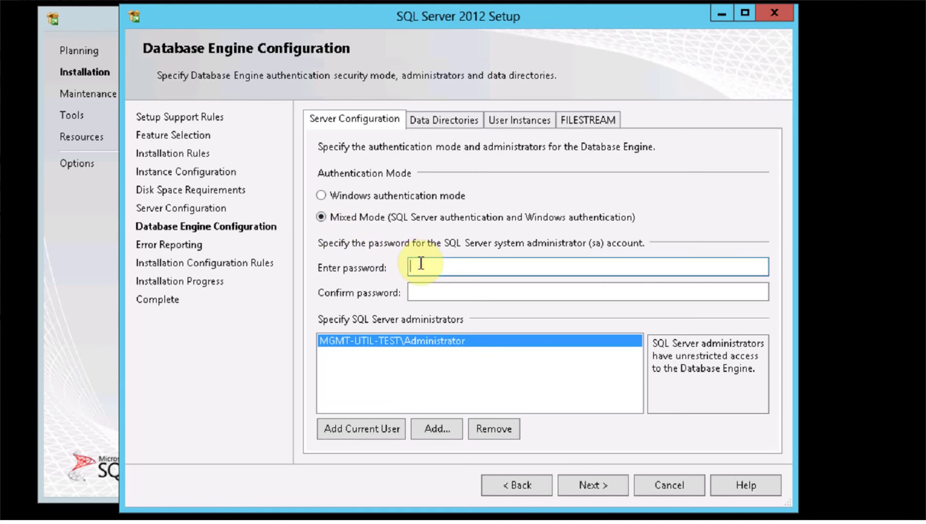
text(********)
key(Tab)
text(*******)
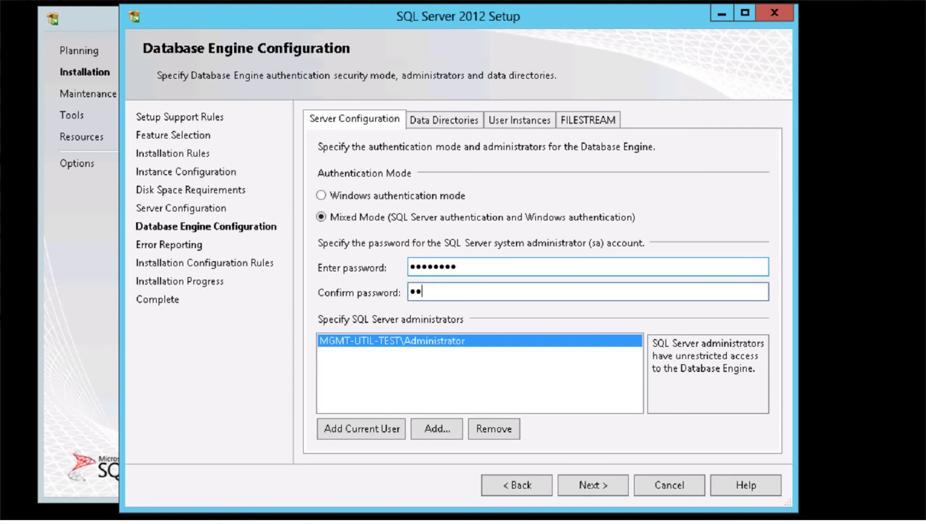
text(*)
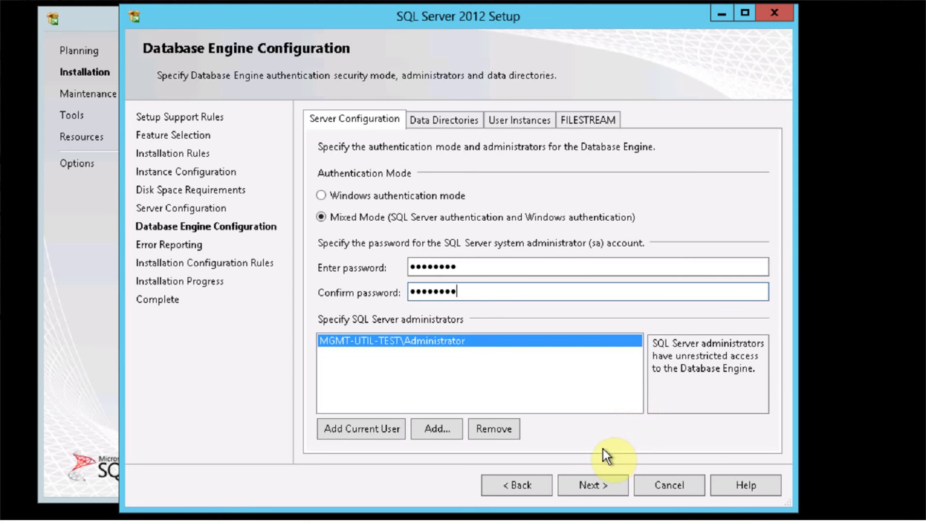
Step: Add the system account to the SQL Server administrators, checking its name
click(434, 432)
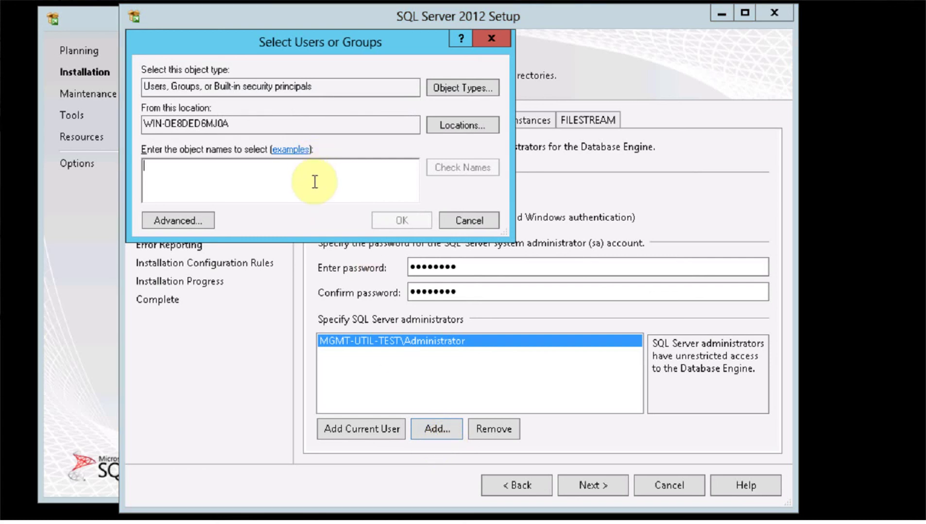
text(system)
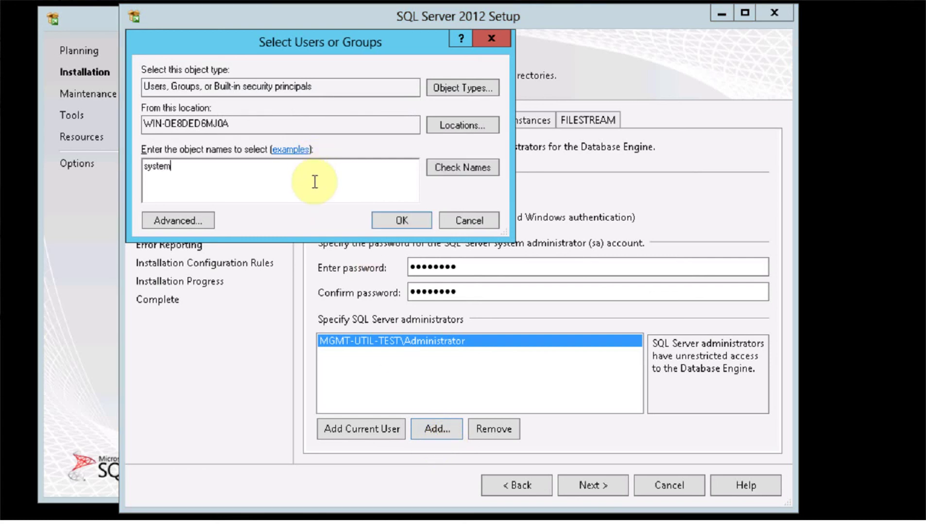
click(473, 166)
click(396, 223)
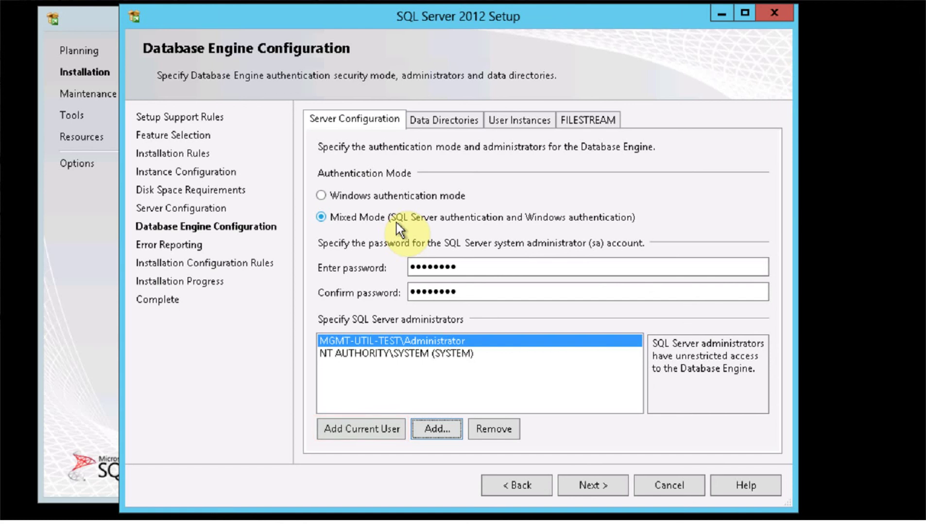
Step: Complete the SQL Server 2012 installation without sending error reports, and close the setup wizard and Installation Center
click(592, 491)
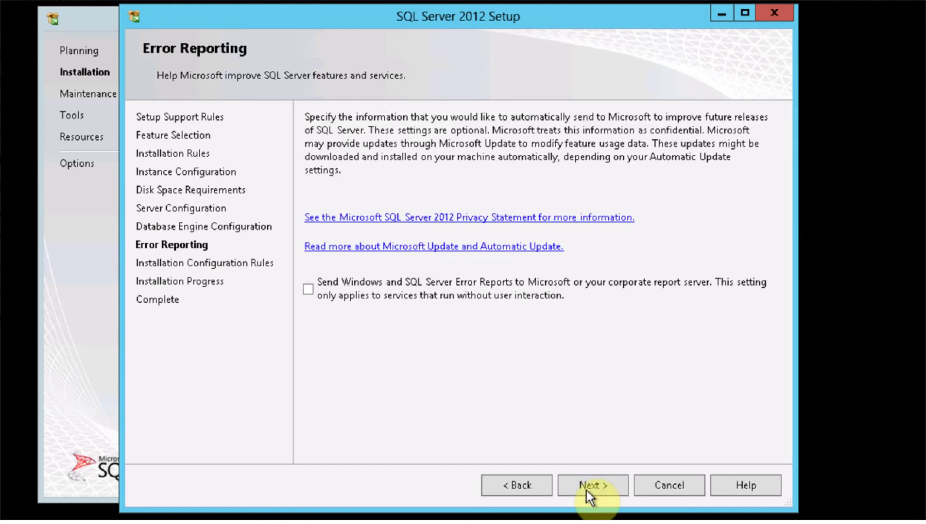
click(587, 491)
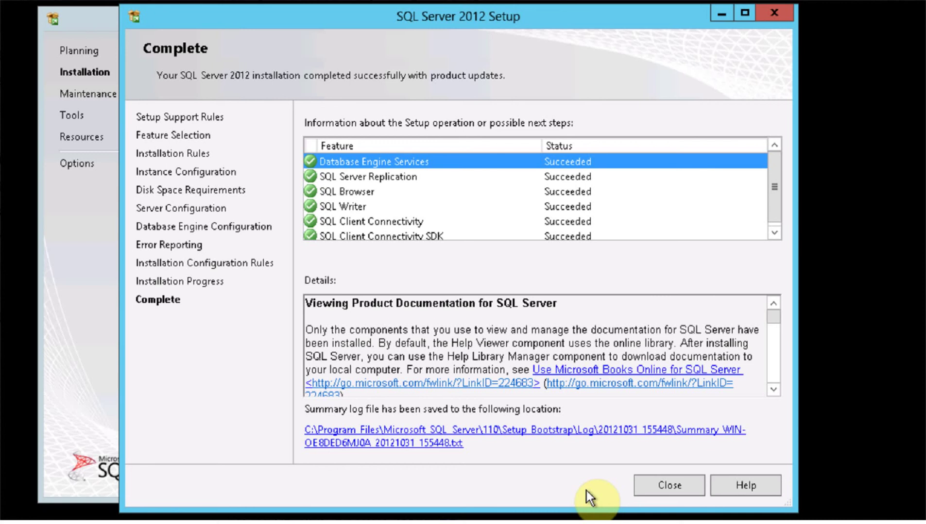
click(654, 487)
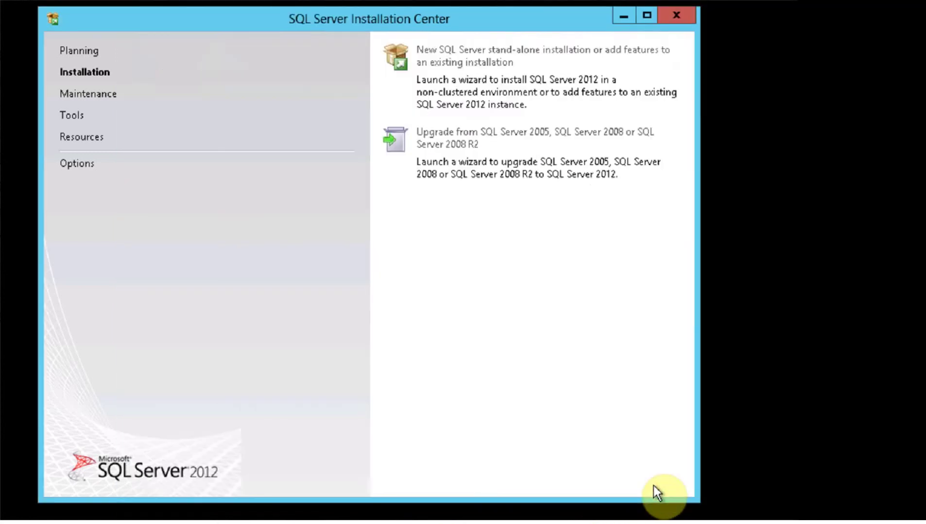
click(684, 15)
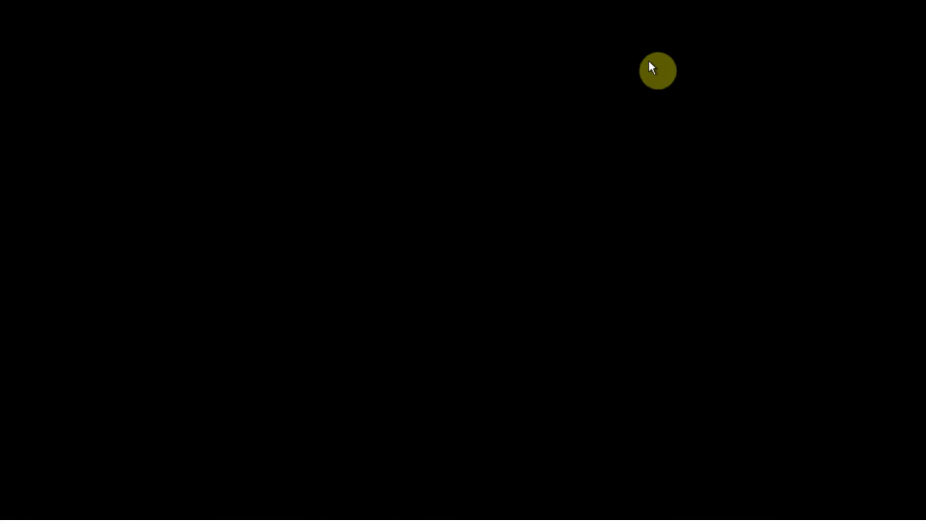